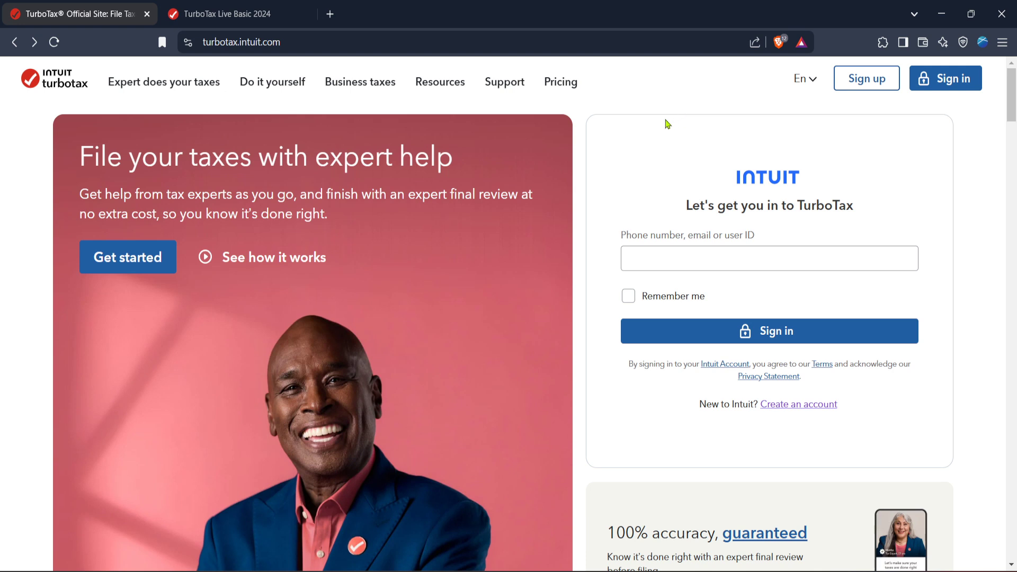
Step: Switch to the TurboTax Live Basic 2024 tab showing 'amend' help results
{"action": "key", "text": "ctrl+Tab"}
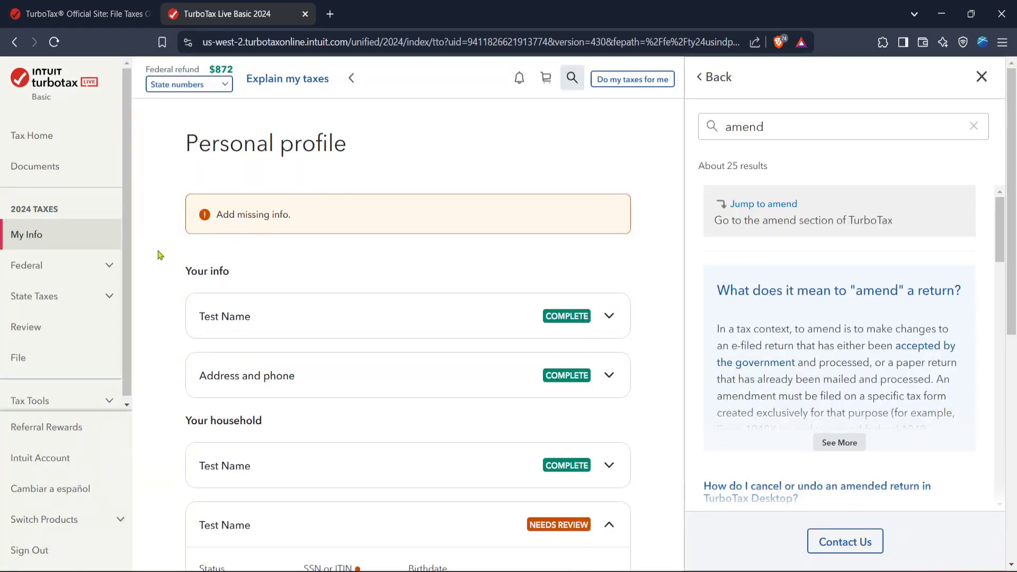
Step: Rerun the 'amend' help search and follow its 'Jump to amend' link
{"action": "left_click", "coordinate": [802, 132]}
{"action": "key", "text": "Return"}
{"action": "left_click", "coordinate": [765, 210]}
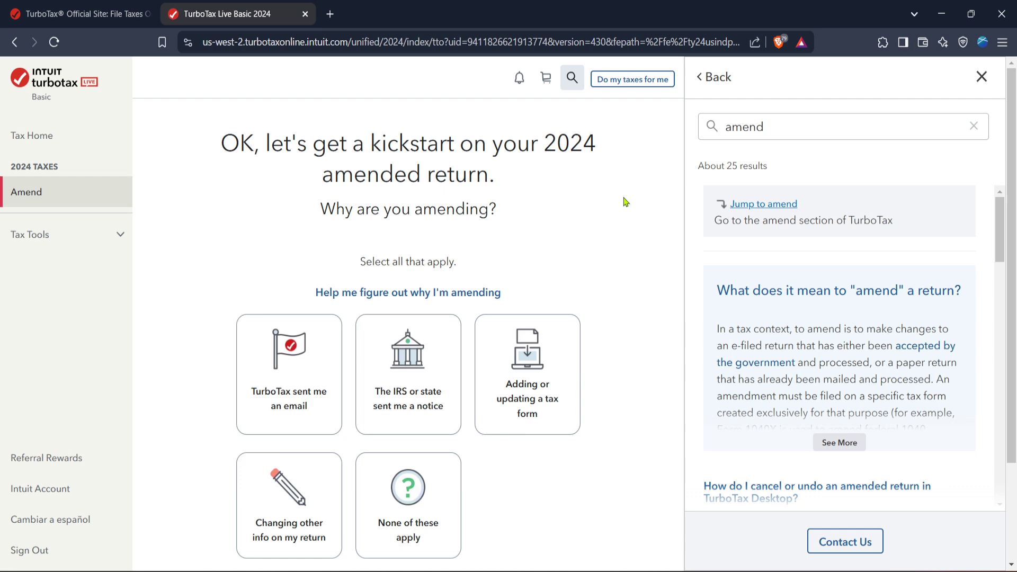
{"action": "scroll", "coordinate": [624, 202], "scroll_direction": "down", "scroll_amount": 1}
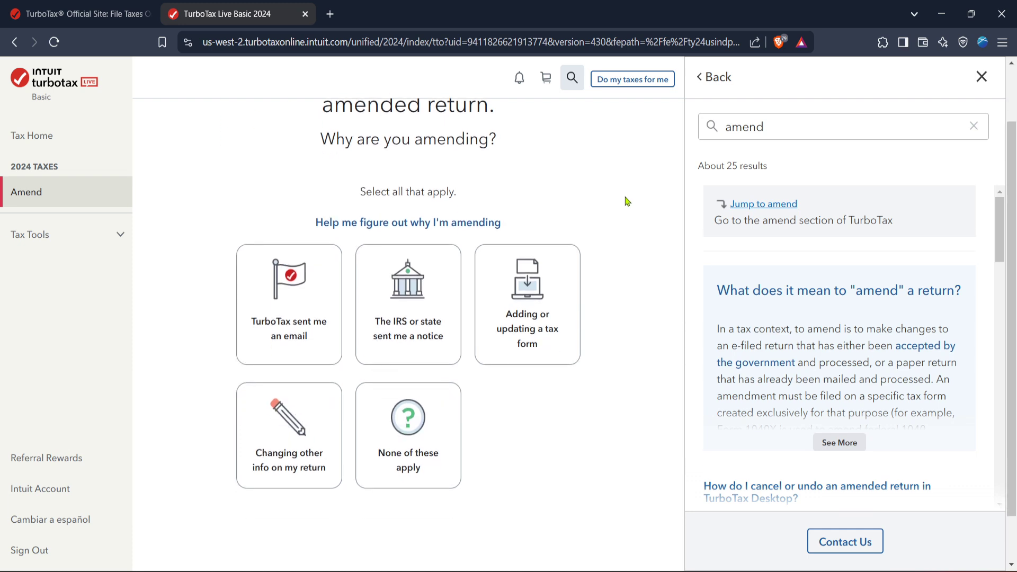
{"action": "scroll", "coordinate": [627, 202], "scroll_direction": "down", "scroll_amount": 1}
{"action": "scroll", "coordinate": [626, 202], "scroll_direction": "down", "scroll_amount": 1}
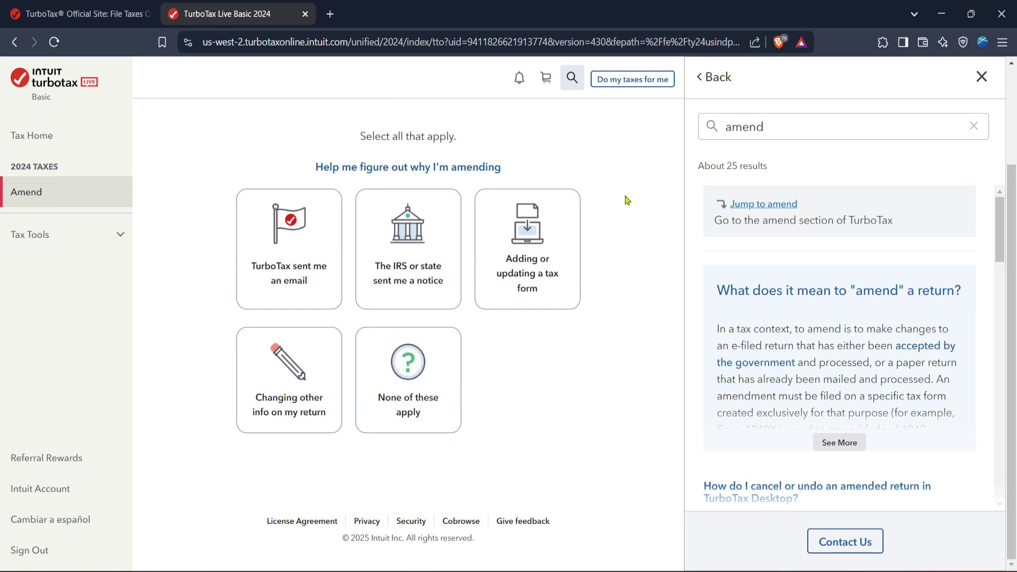
{"action": "scroll", "coordinate": [626, 202], "scroll_direction": "up", "scroll_amount": 1}
{"action": "scroll", "coordinate": [626, 201], "scroll_direction": "up", "scroll_amount": 1}
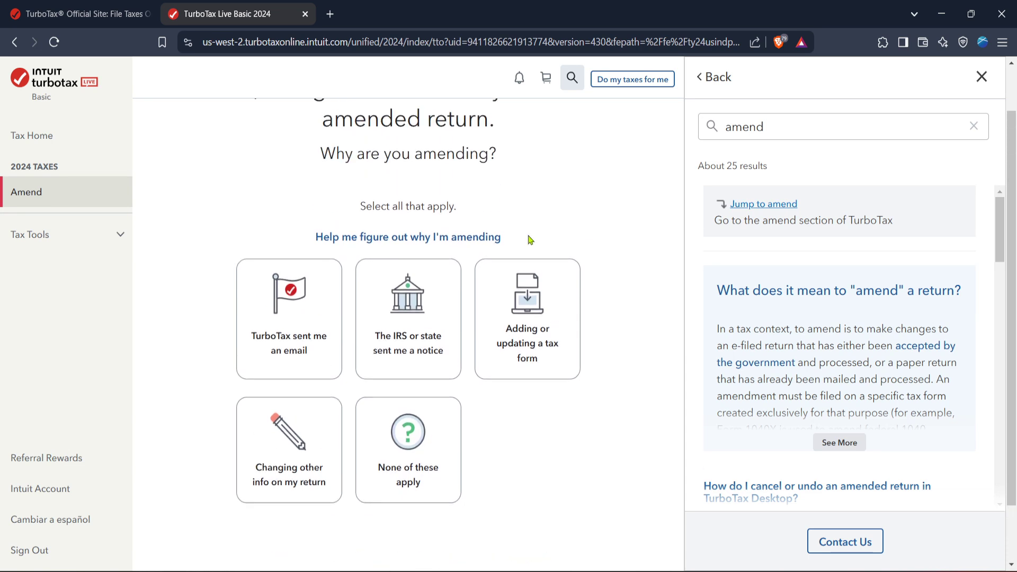
Step: Choose 'Adding or updating a tax form' as the reason for amending and continue
{"action": "left_click", "coordinate": [574, 315]}
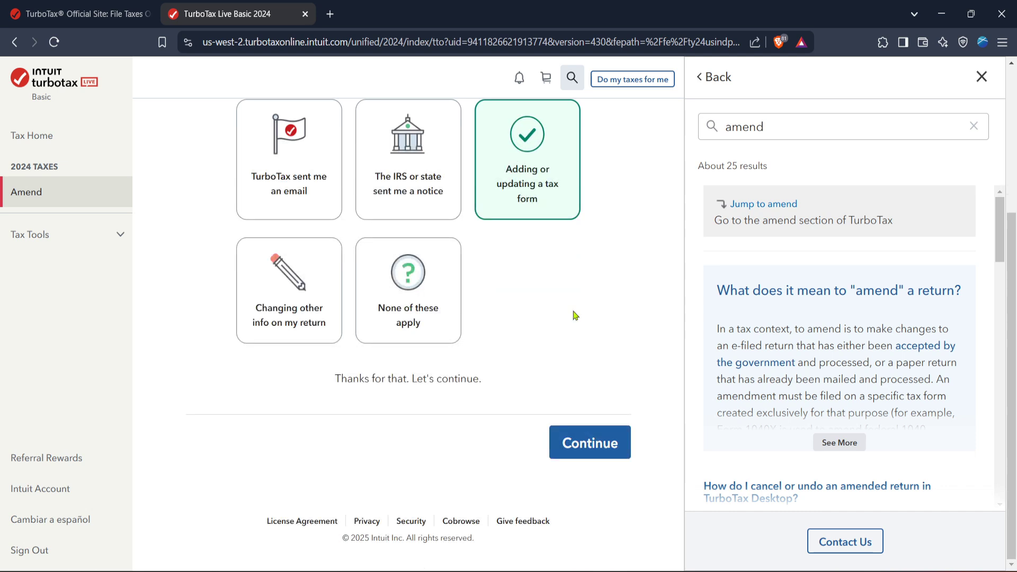
{"action": "left_click", "coordinate": [595, 456]}
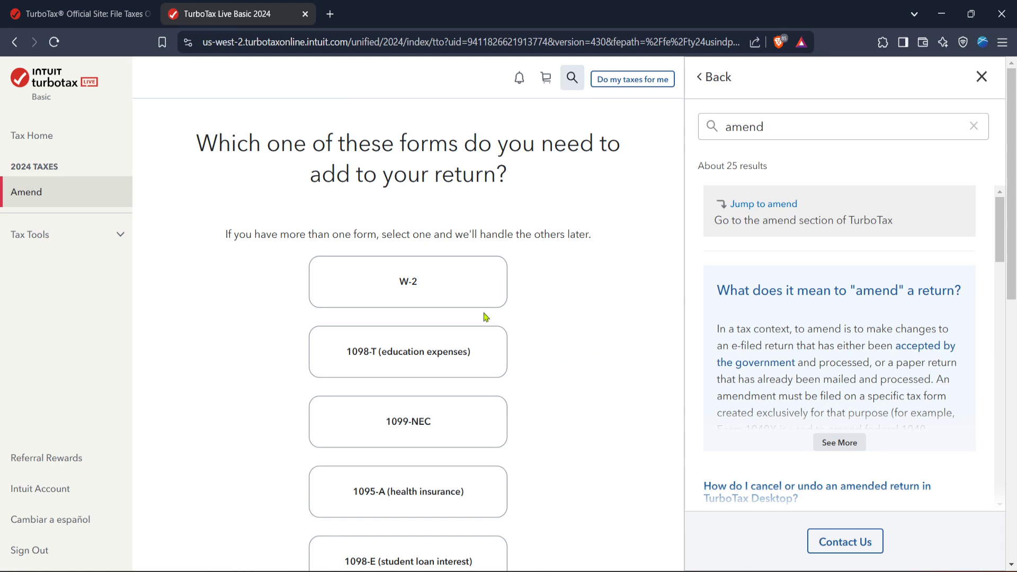
{"action": "scroll", "coordinate": [556, 279], "scroll_direction": "down", "scroll_amount": 1}
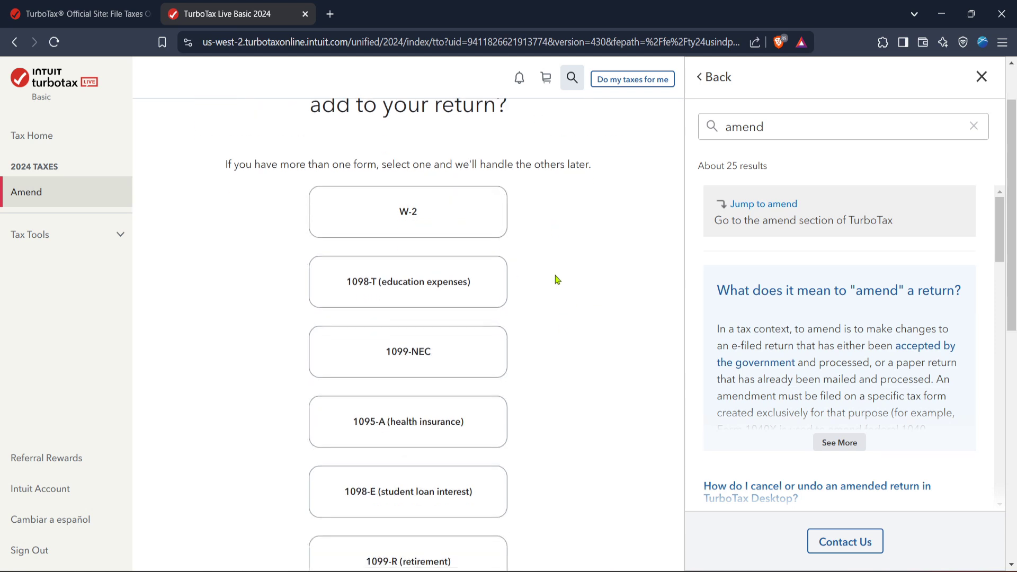
{"action": "scroll", "coordinate": [556, 281], "scroll_direction": "down", "scroll_amount": 1}
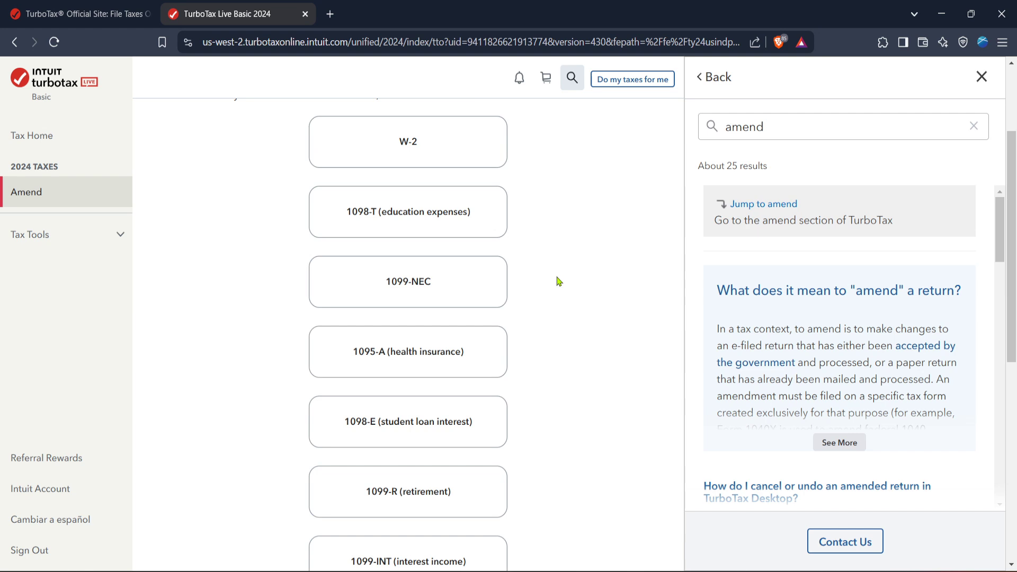
{"action": "scroll", "coordinate": [557, 280], "scroll_direction": "down", "scroll_amount": 1}
{"action": "scroll", "coordinate": [559, 281], "scroll_direction": "up", "scroll_amount": 3}
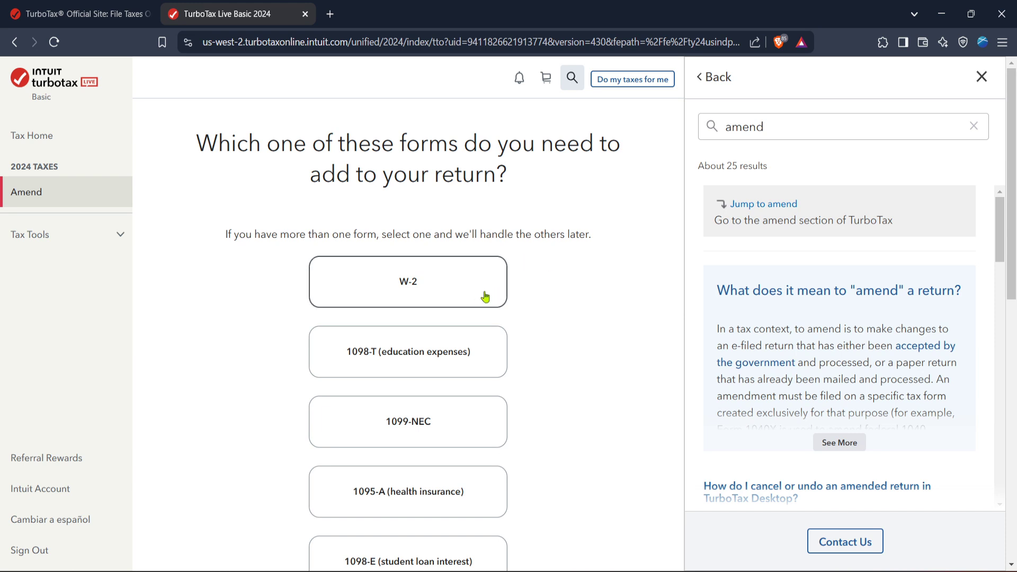
{"action": "scroll", "coordinate": [548, 294], "scroll_direction": "down", "scroll_amount": 3}
{"action": "scroll", "coordinate": [549, 294], "scroll_direction": "down", "scroll_amount": 1}
{"action": "scroll", "coordinate": [553, 291], "scroll_direction": "down", "scroll_amount": 3}
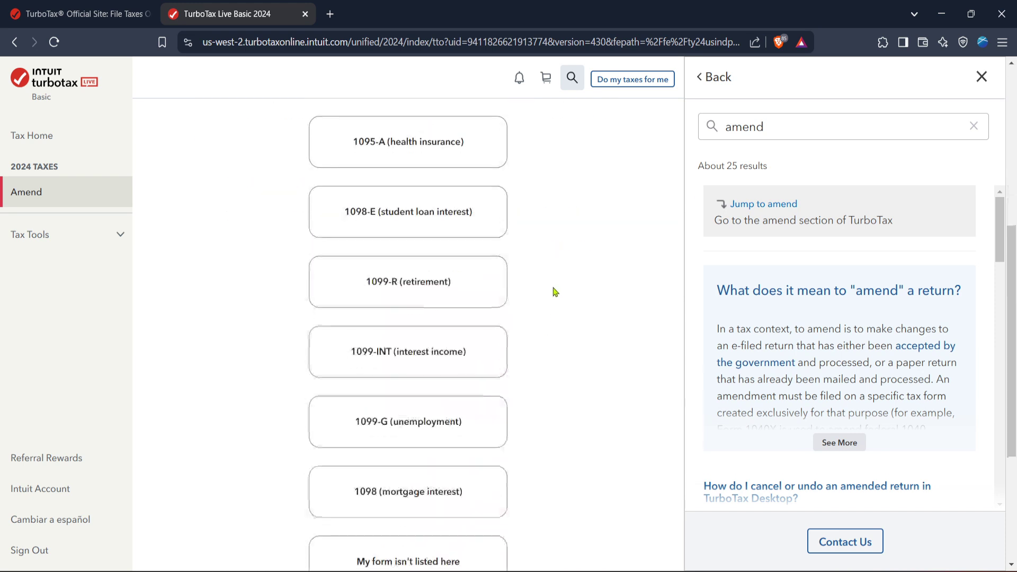
{"action": "scroll", "coordinate": [554, 292], "scroll_direction": "up", "scroll_amount": 3}
{"action": "scroll", "coordinate": [555, 292], "scroll_direction": "up", "scroll_amount": 3}
{"action": "scroll", "coordinate": [554, 292], "scroll_direction": "up", "scroll_amount": 2}
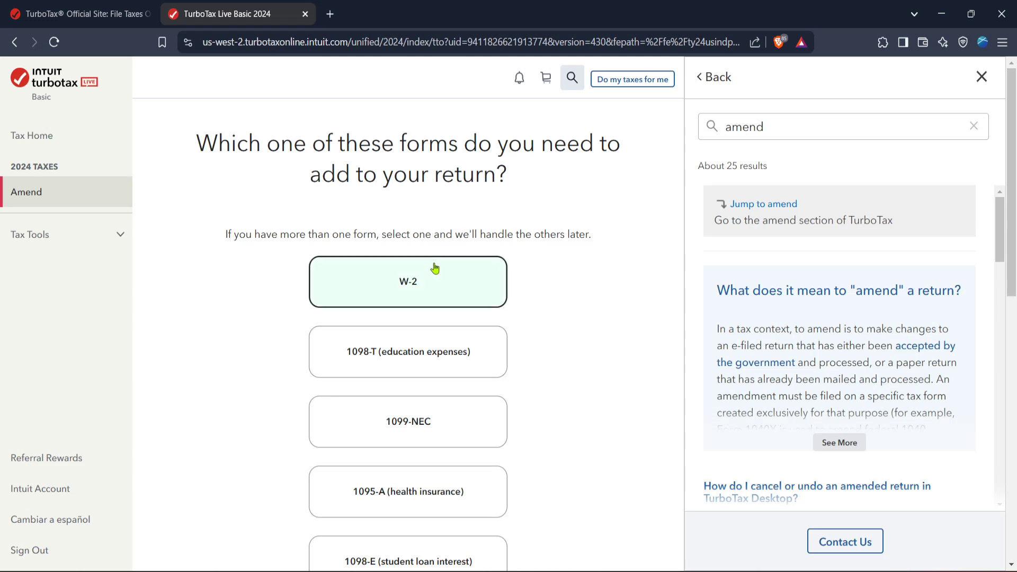
{"action": "scroll", "coordinate": [435, 269], "scroll_direction": "down", "scroll_amount": 4}
{"action": "scroll", "coordinate": [484, 271], "scroll_direction": "down", "scroll_amount": 2}
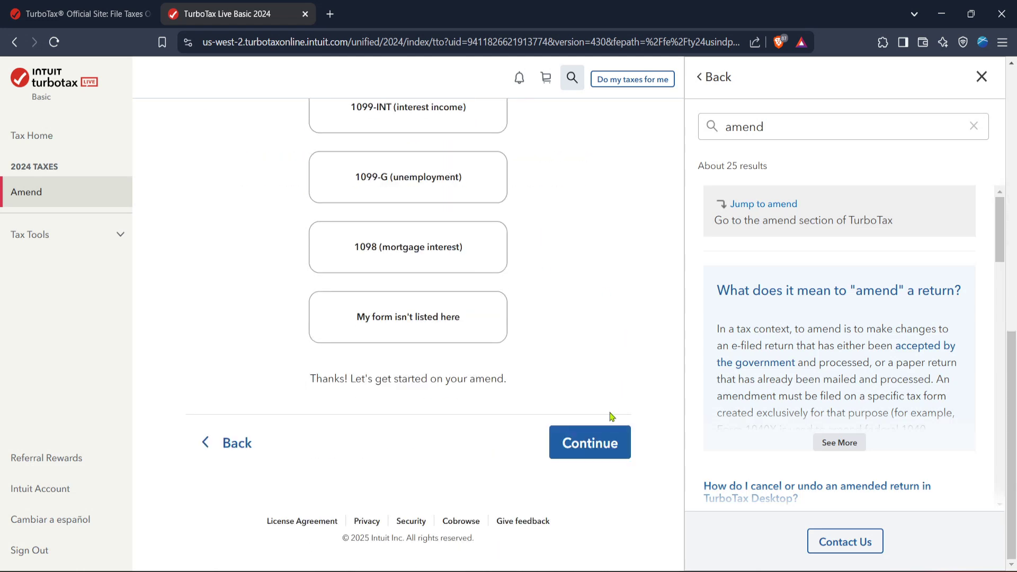
Step: Confirm W-2 as the form to add to the amended return
{"action": "left_click", "coordinate": [598, 442]}
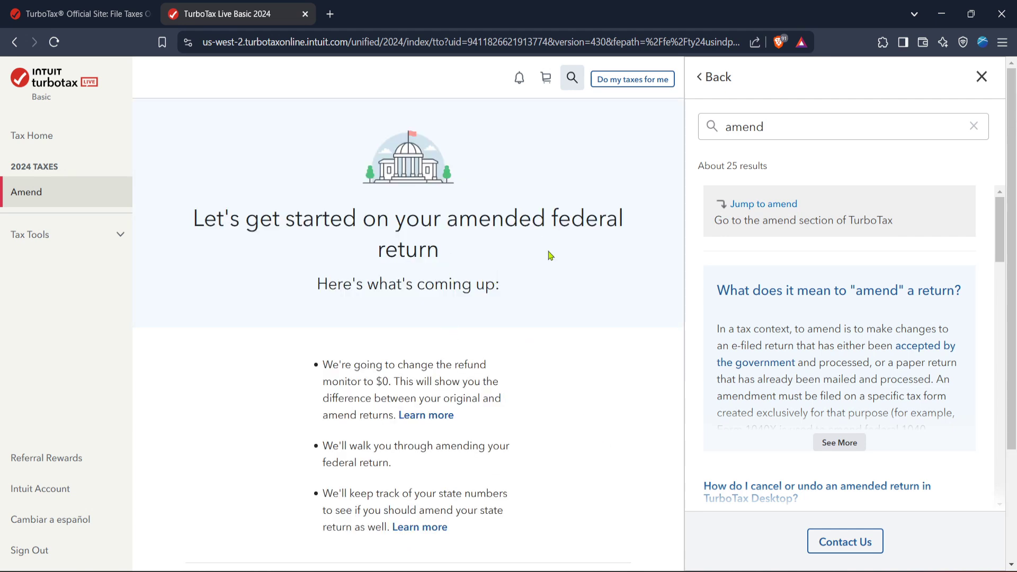
{"action": "scroll", "coordinate": [547, 290], "scroll_direction": "down", "scroll_amount": 1}
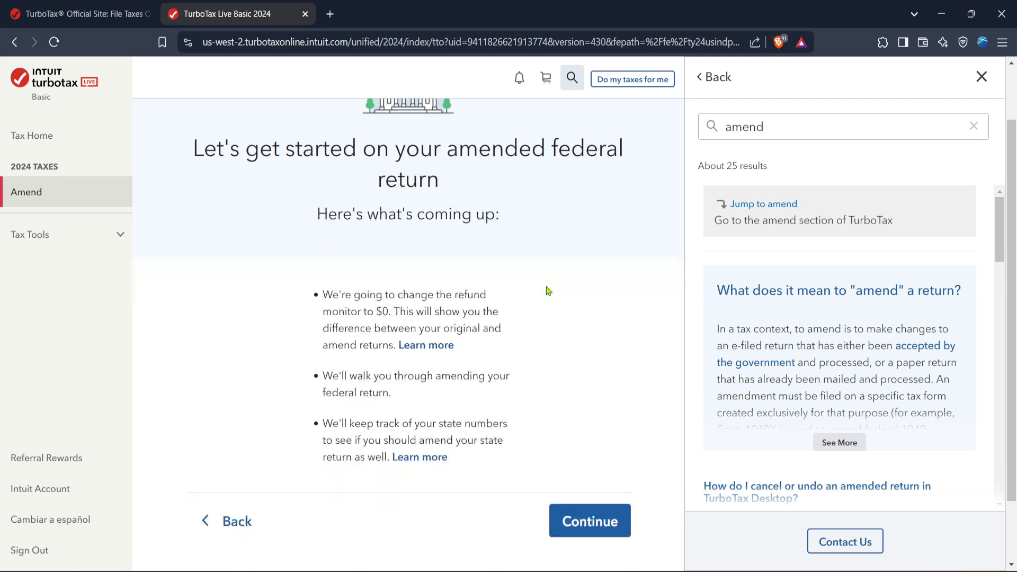
{"action": "scroll", "coordinate": [547, 292], "scroll_direction": "down", "scroll_amount": 1}
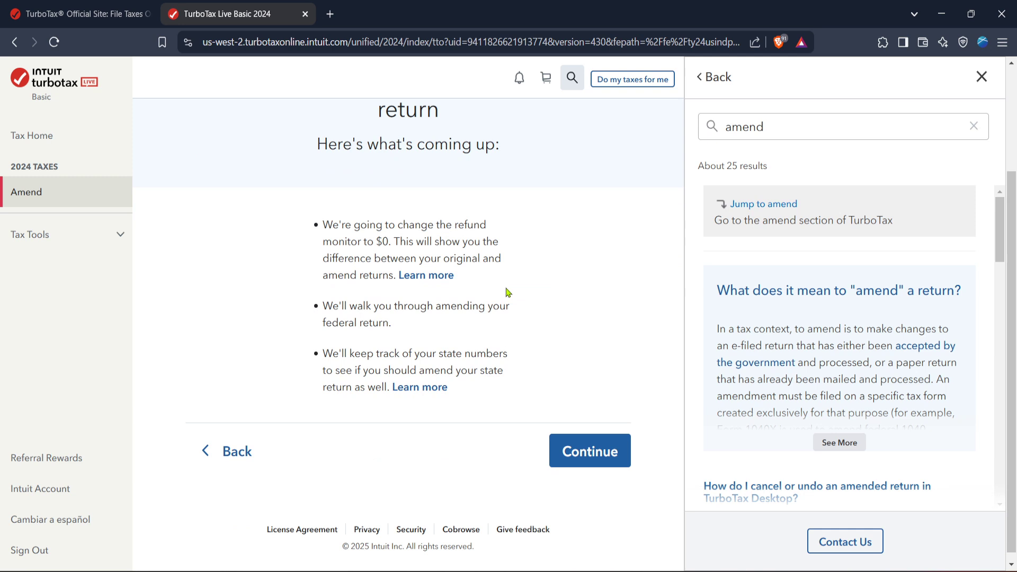
{"action": "scroll", "coordinate": [507, 293], "scroll_direction": "up", "scroll_amount": 2}
{"action": "scroll", "coordinate": [507, 292], "scroll_direction": "up", "scroll_amount": 2}
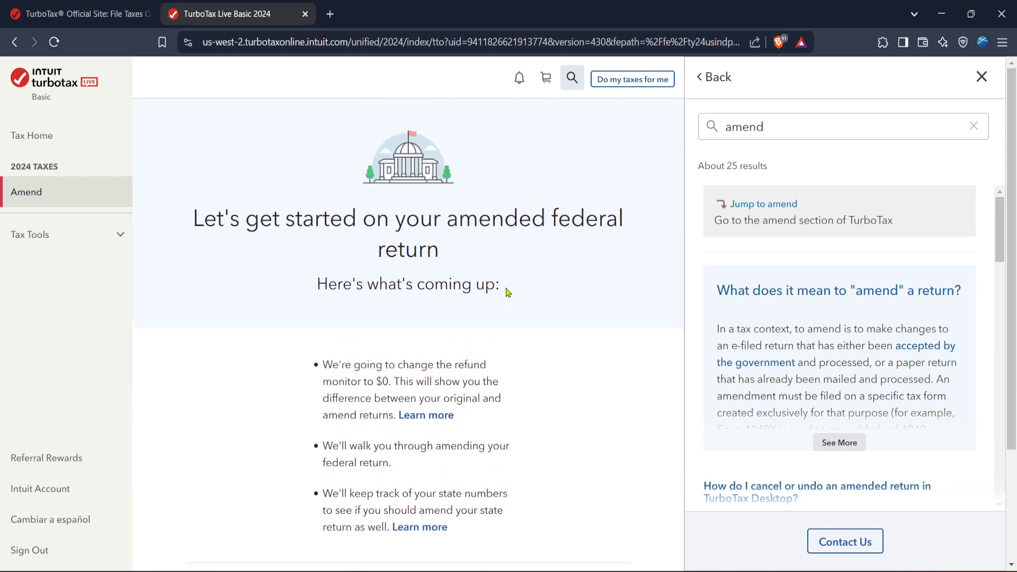
{"action": "scroll", "coordinate": [507, 293], "scroll_direction": "down", "scroll_amount": 1}
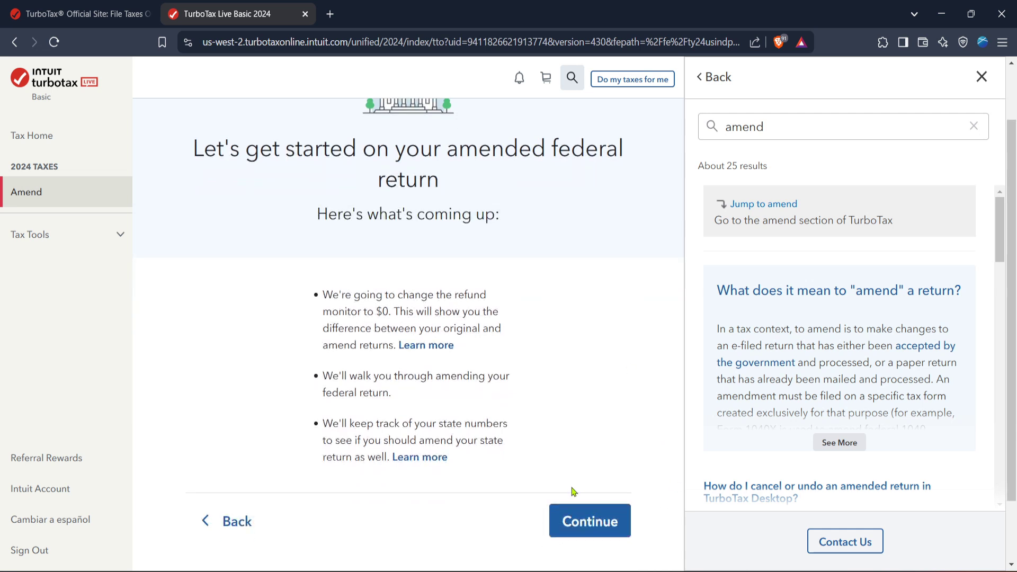